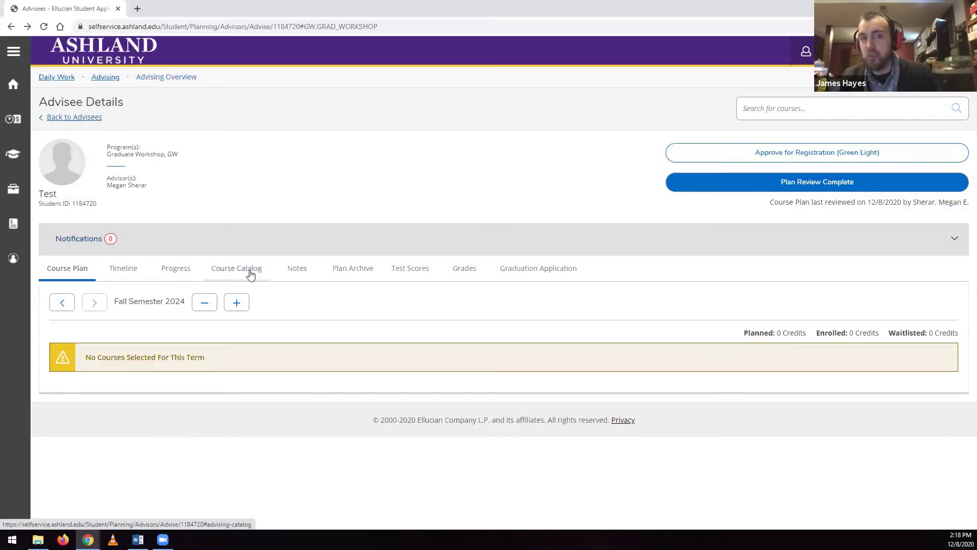
Step: Open the advisee's Course Catalog and filter the subject list by typing 'acct'
click(250, 274)
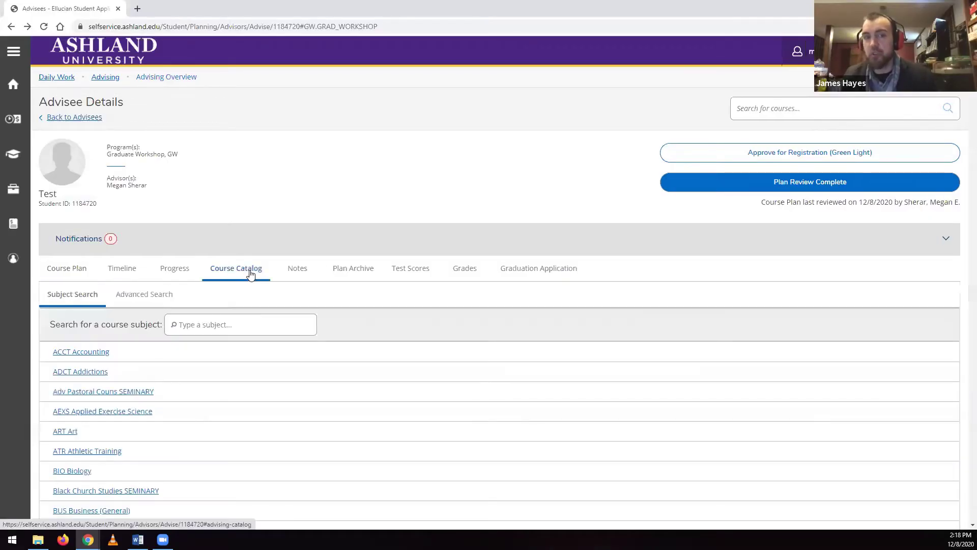
click(230, 324)
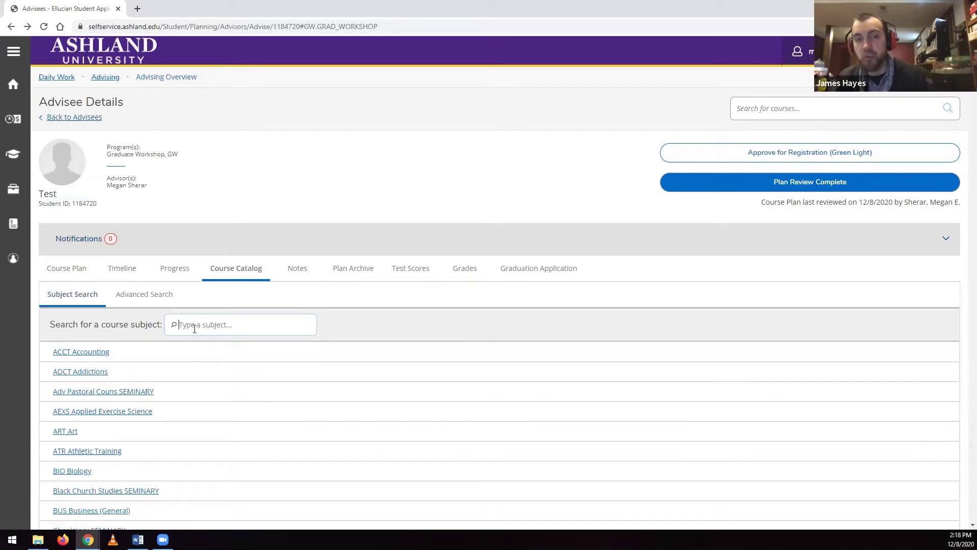
text(acct)
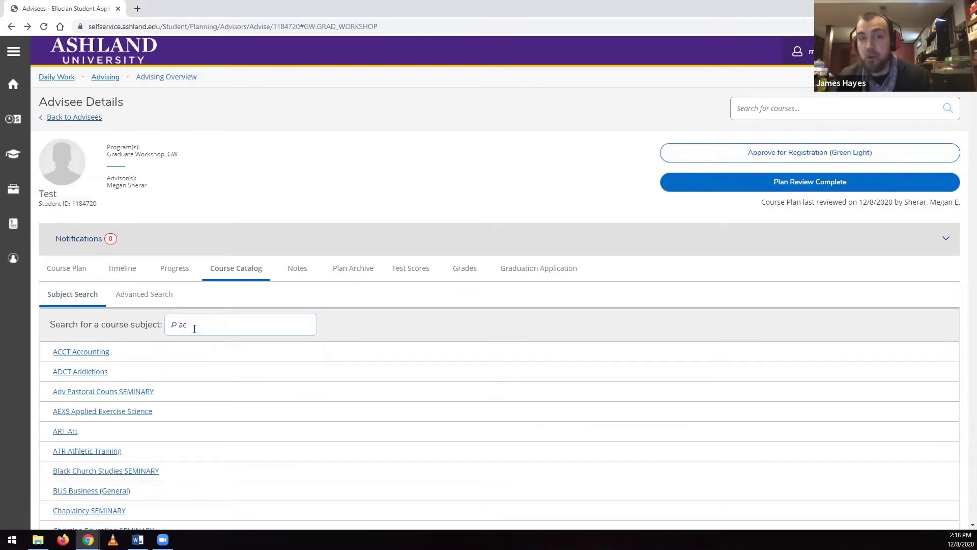
Step: Show all ACCT Accounting courses and scroll through the full results list
click(87, 358)
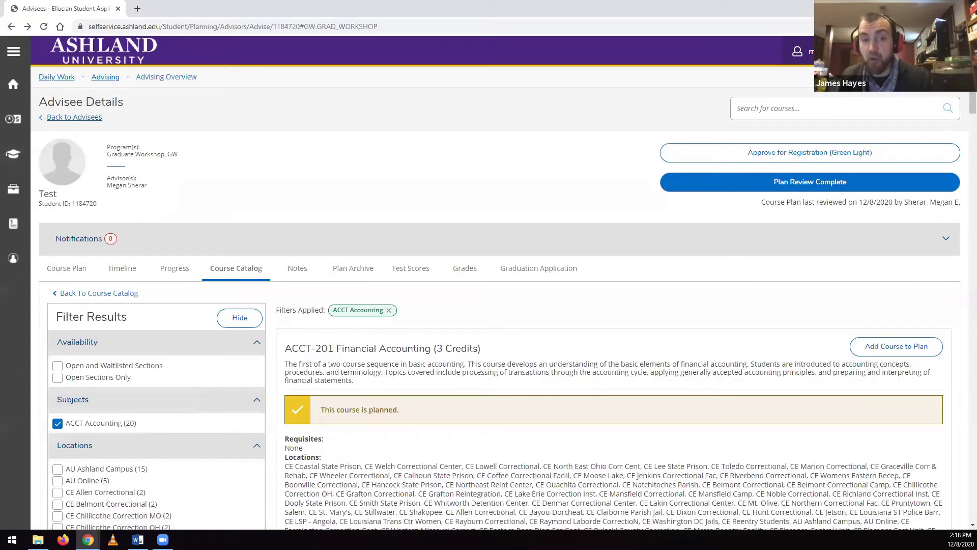
scroll(964, 119, down, 3)
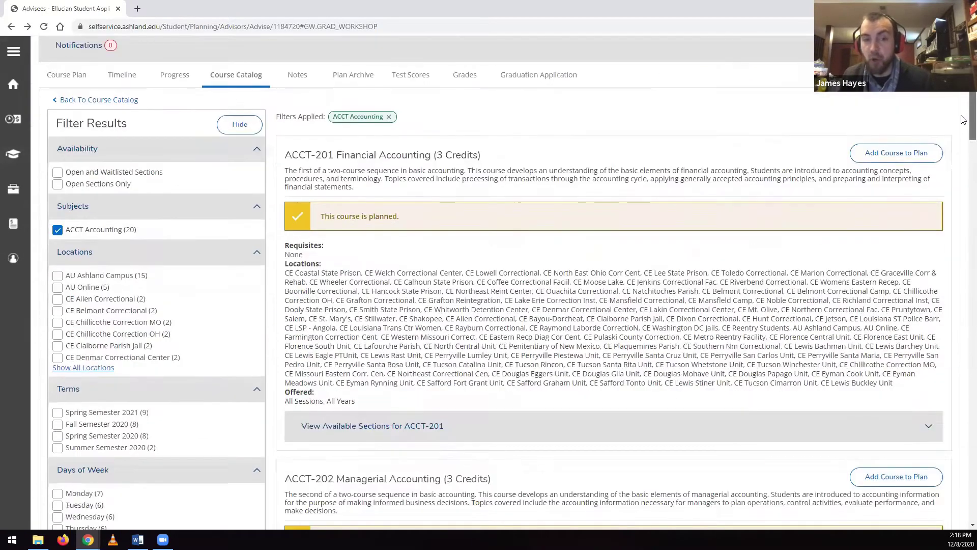
scroll(963, 119, down, 1)
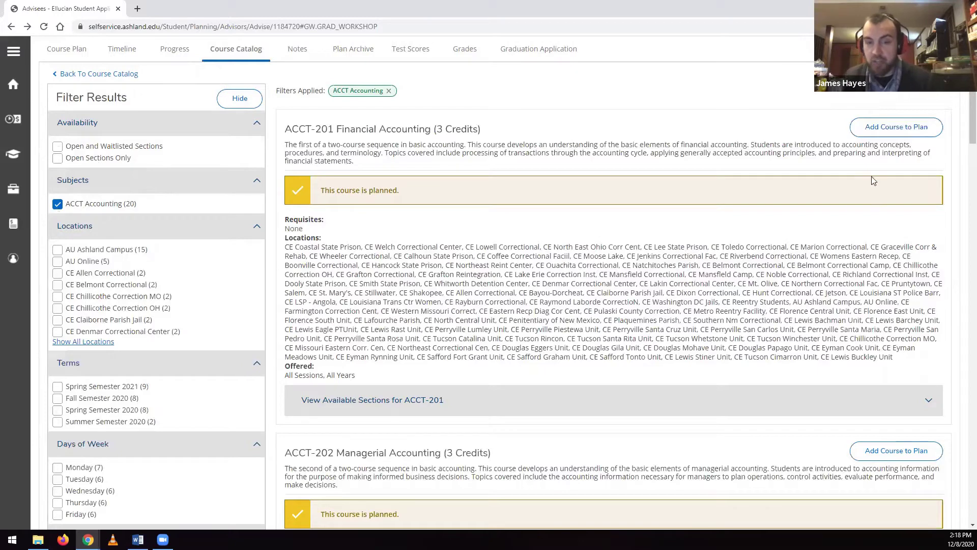
scroll(963, 124, down, 2)
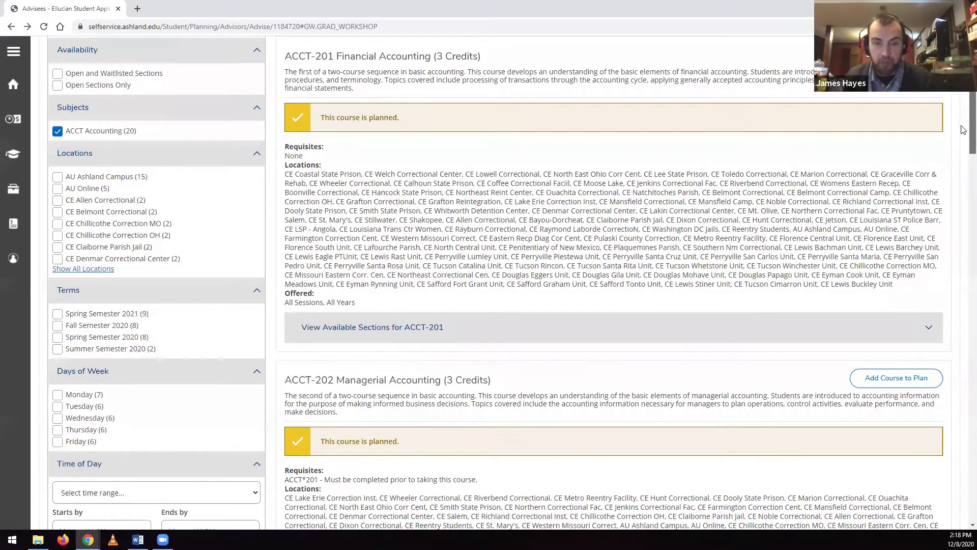
scroll(964, 129, down, 1)
scroll(963, 138, down, 2)
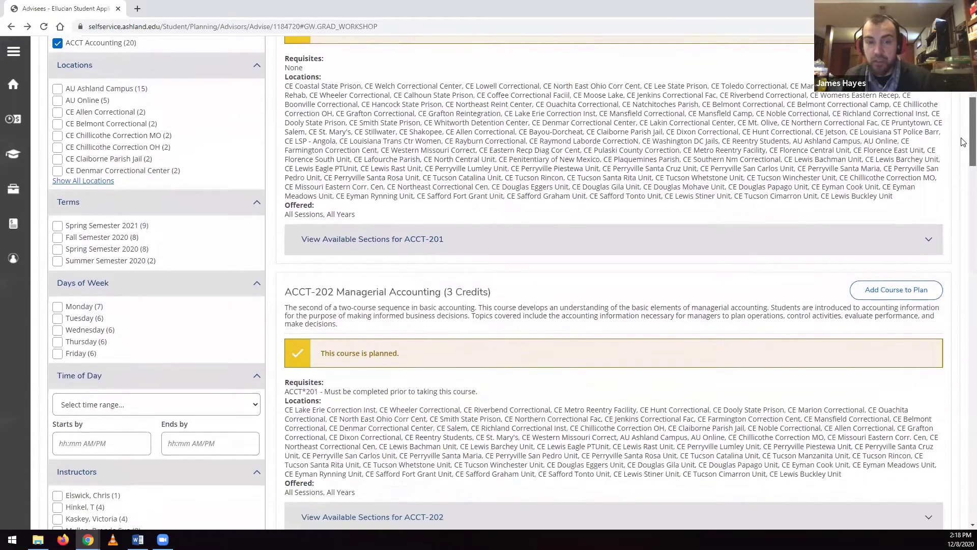
scroll(963, 153, down, 1)
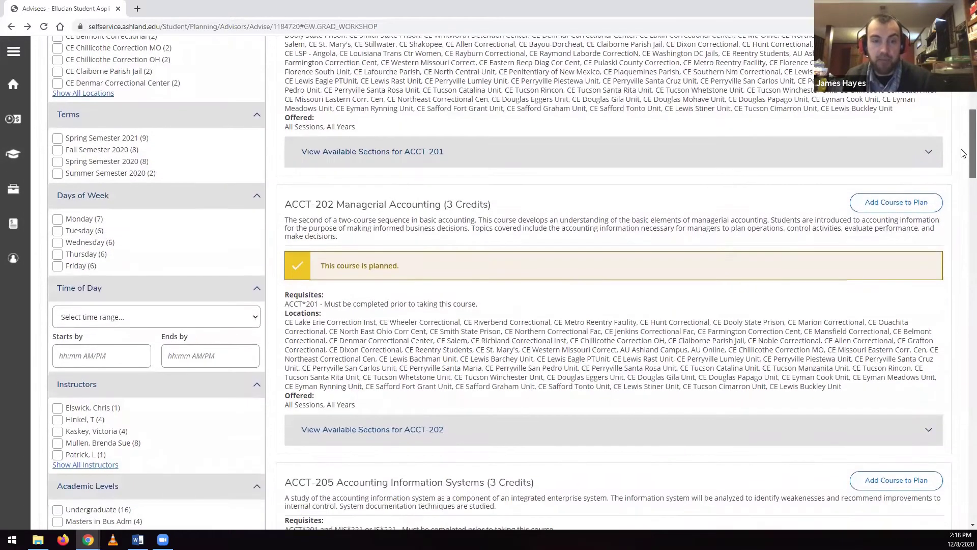
scroll(964, 154, down, 1)
scroll(964, 168, down, 1)
scroll(964, 168, down, 1)
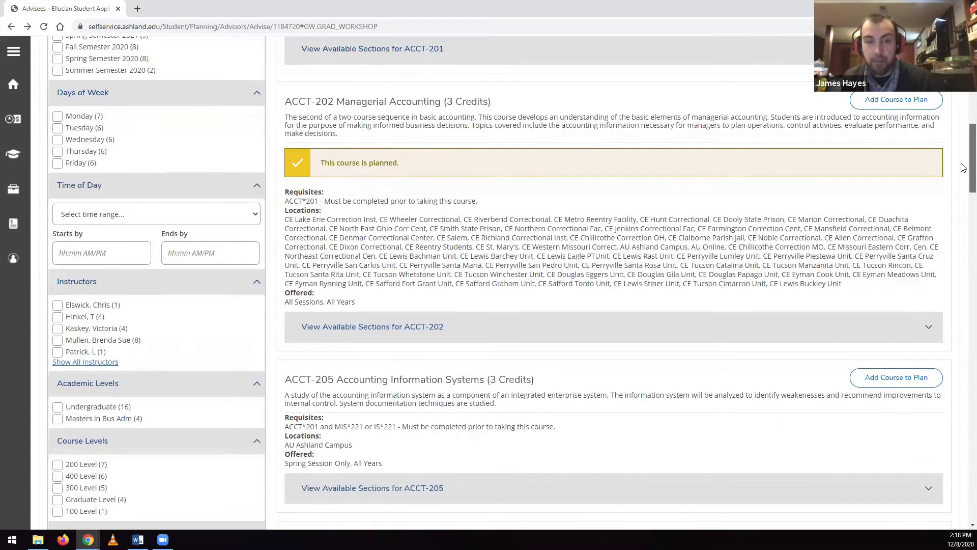
scroll(964, 175, down, 1)
scroll(963, 181, down, 2)
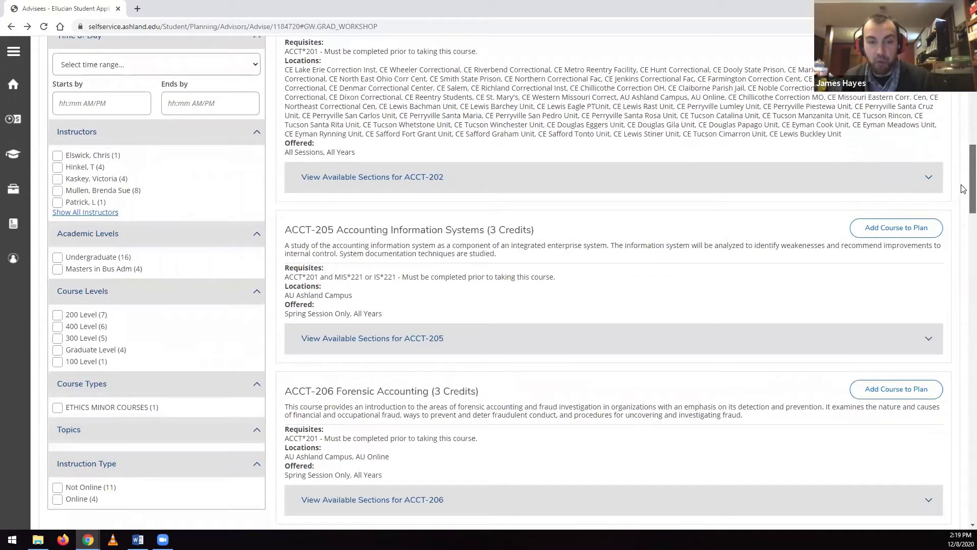
scroll(964, 188, down, 1)
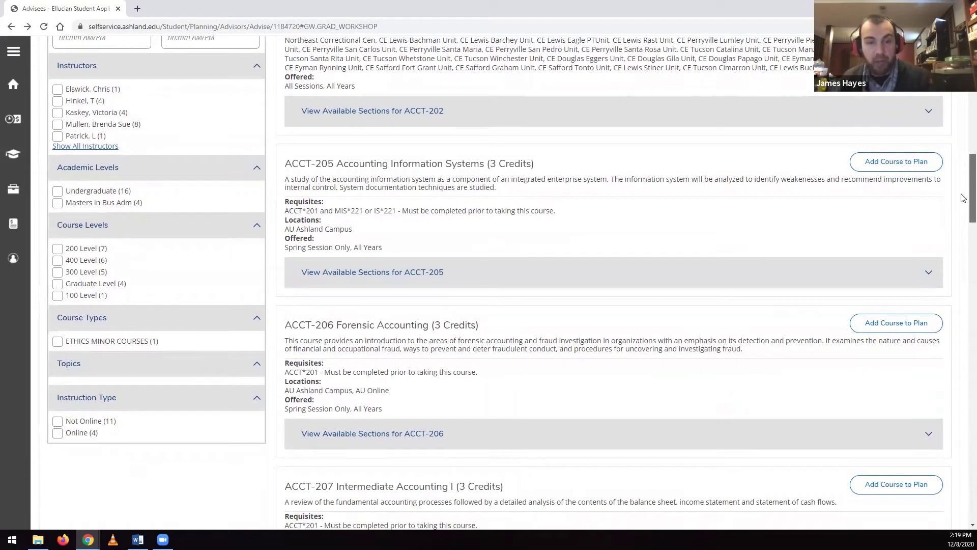
scroll(963, 199, down, 1)
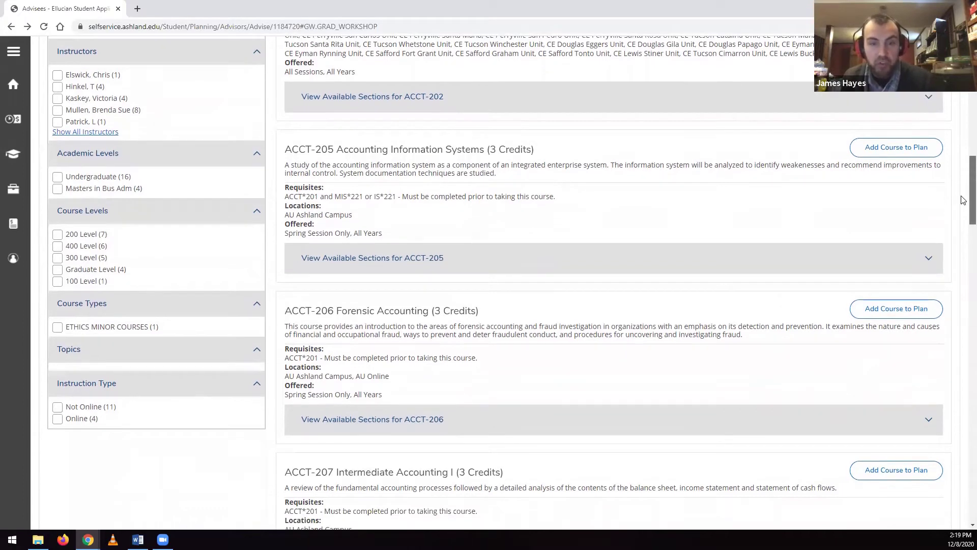
scroll(964, 199, down, 1)
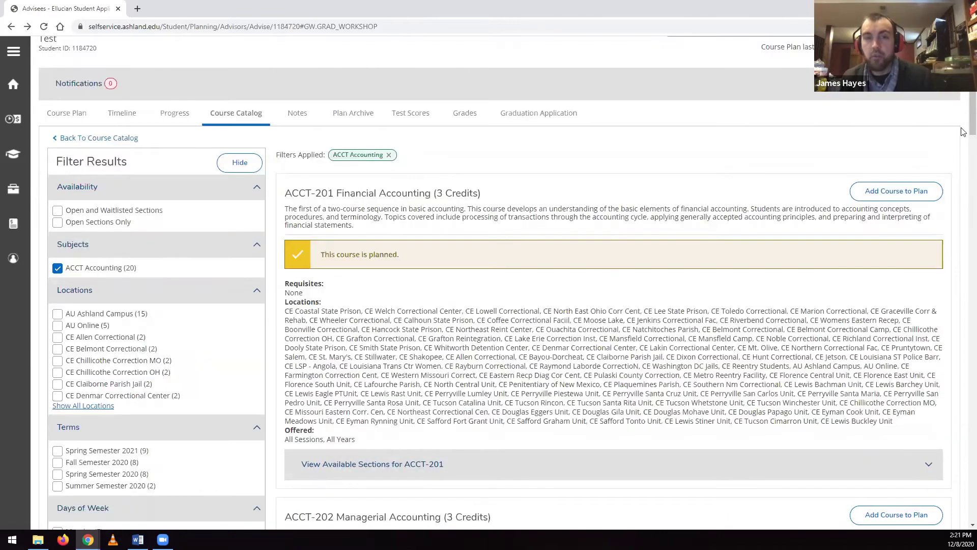
Step: Expand ACCT-206's available sections and add the online section ACCT-206-OL to the schedule
scroll(963, 153, down, 1)
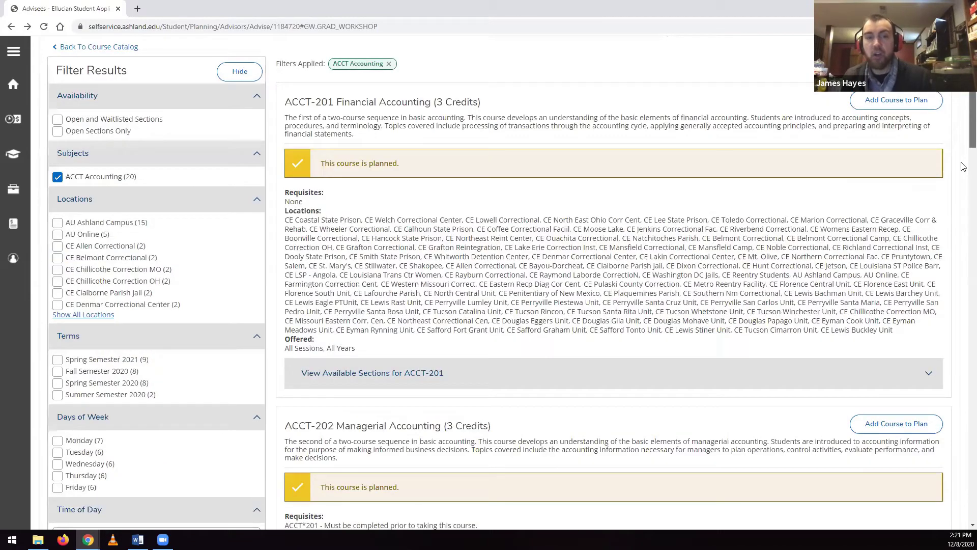
scroll(962, 166, down, 15)
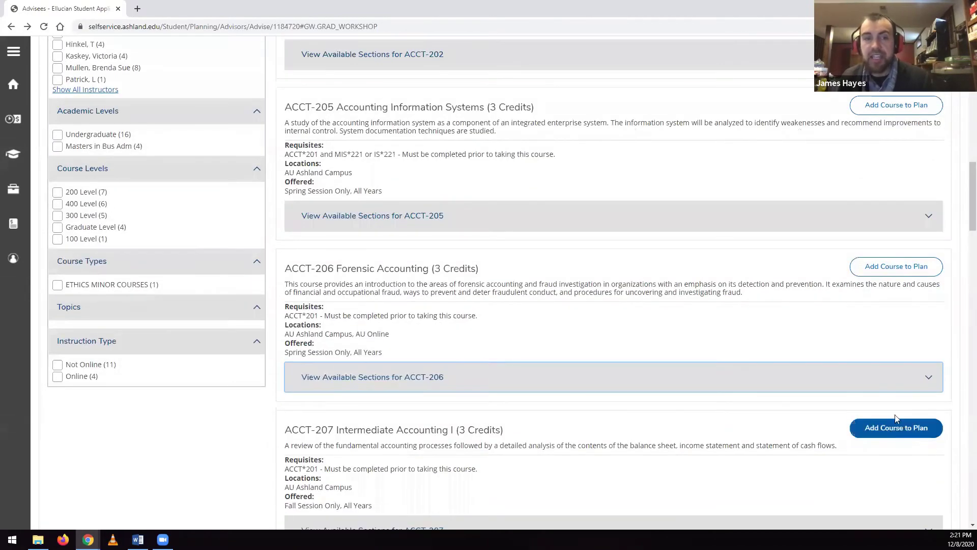
click(901, 383)
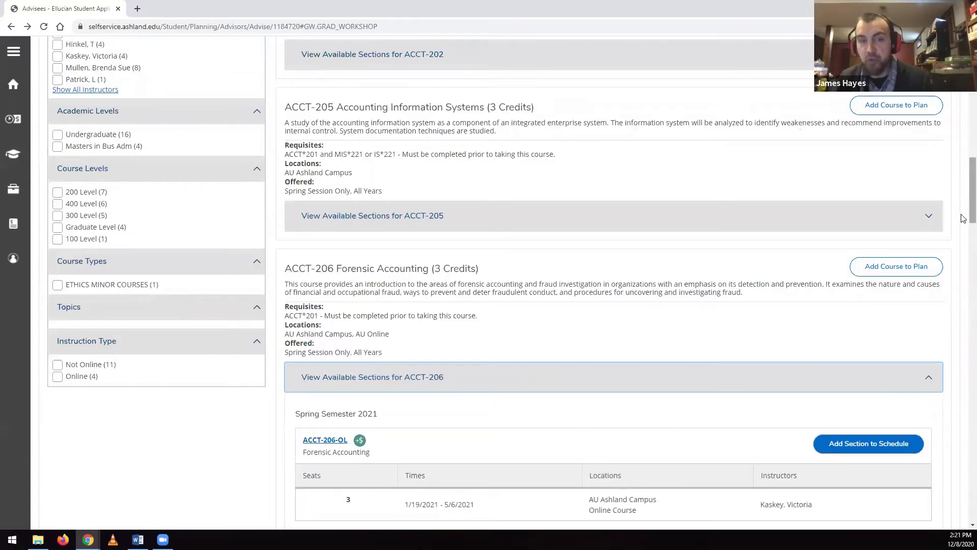
scroll(963, 220, down, 3)
click(892, 320)
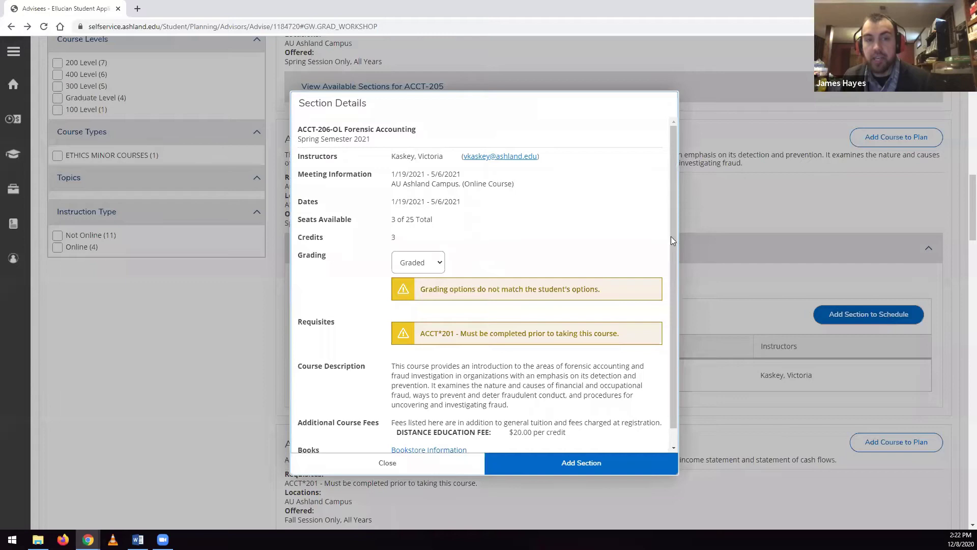
drag(676, 213, 675, 232)
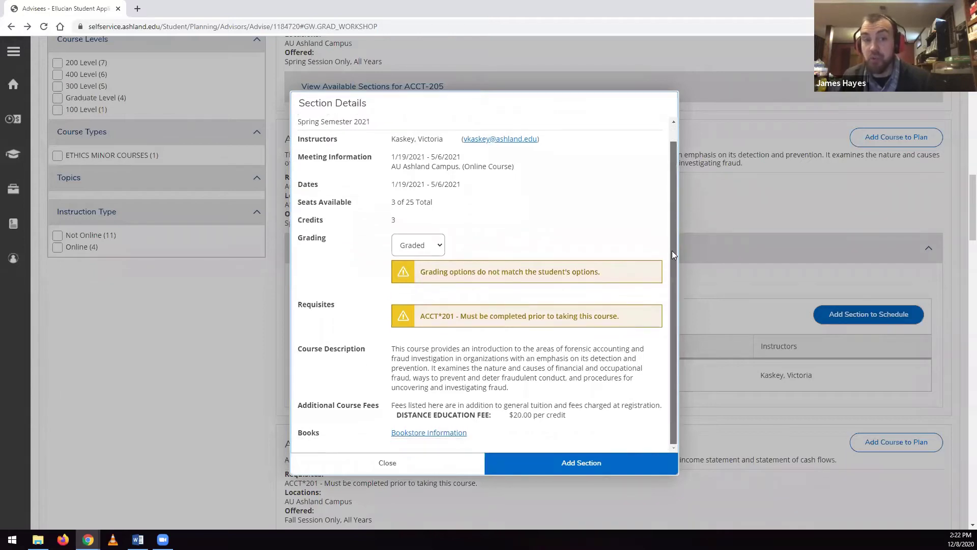
click(598, 464)
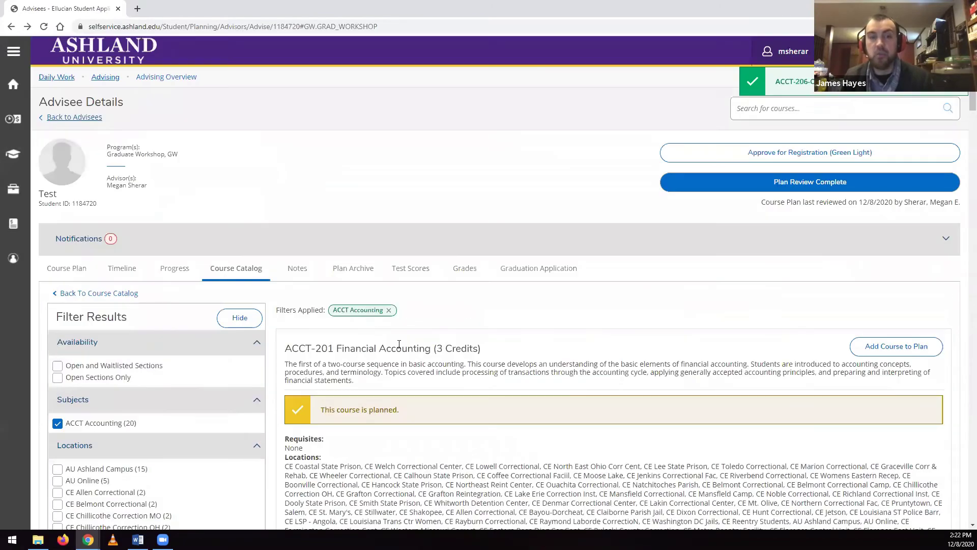
Step: Page the advisee's timeline back five terms, then return to the Course Catalog subject list
click(128, 280)
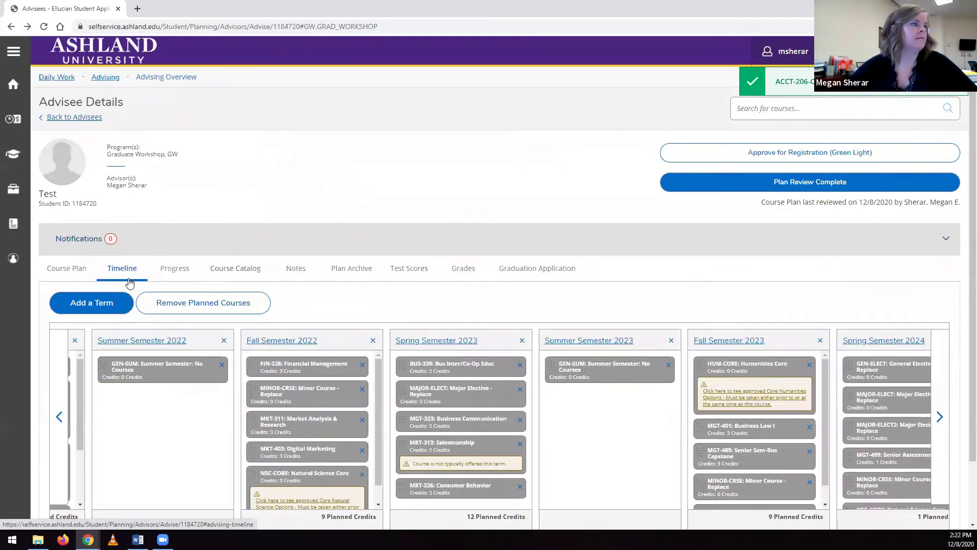
click(60, 418)
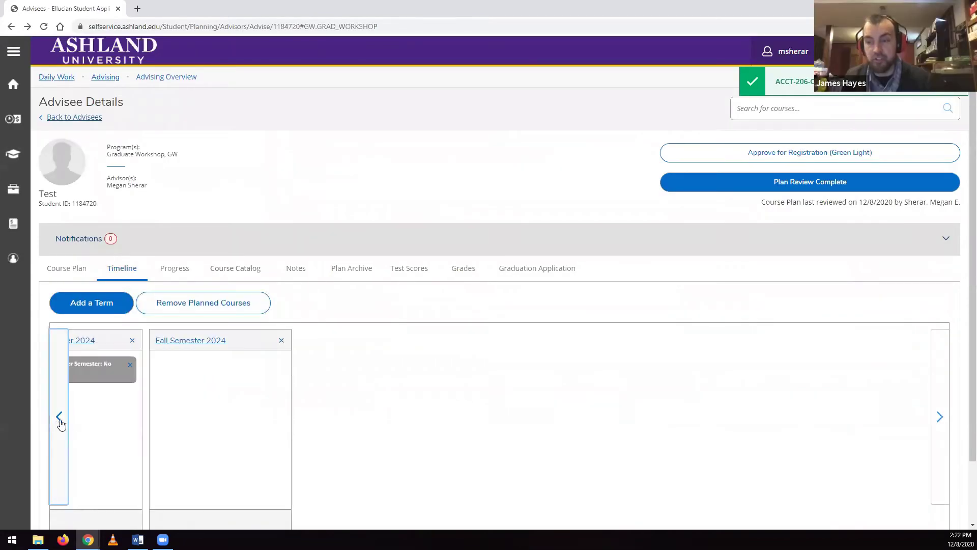
click(59, 417)
click(60, 417)
click(60, 417)
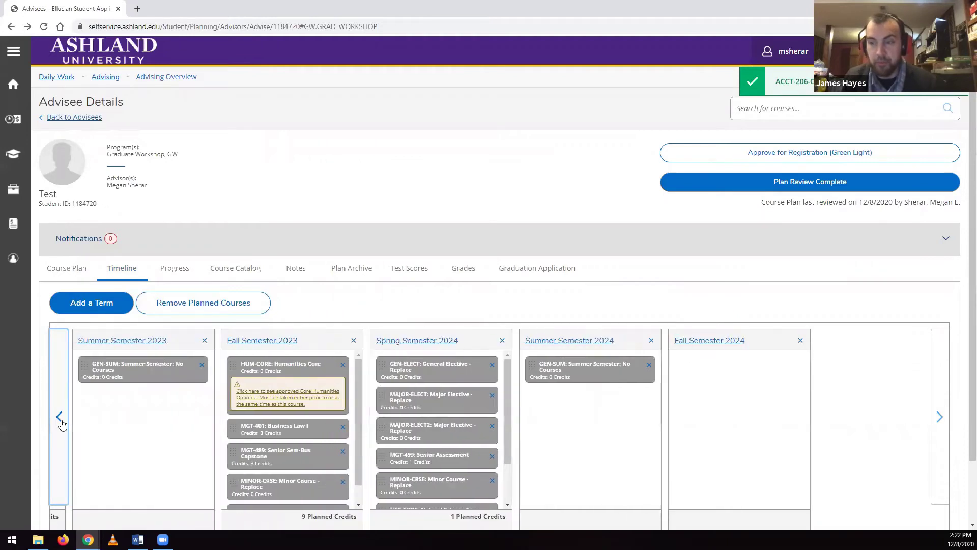
click(60, 418)
click(235, 268)
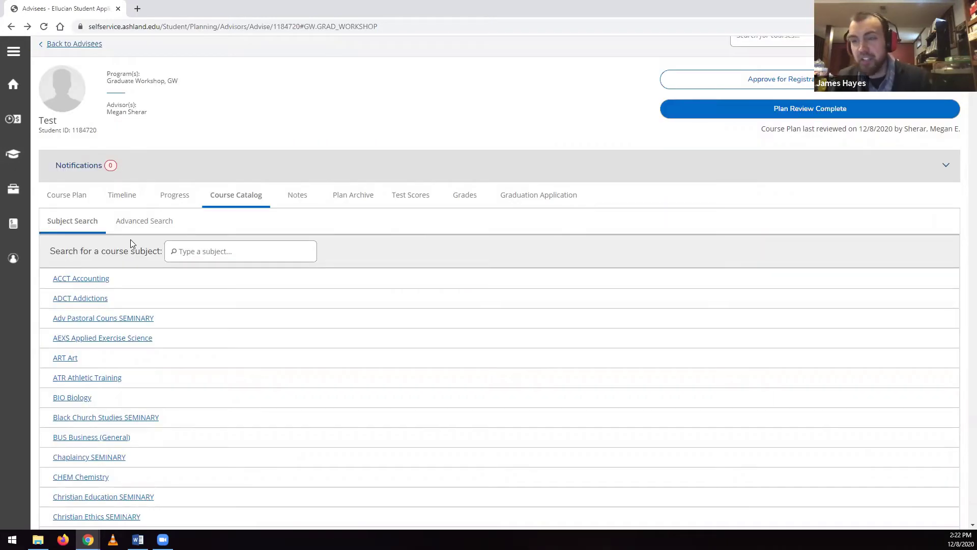
Step: Open the catalog Advanced Search form and browse the Term and Subject lists without choosing
click(137, 226)
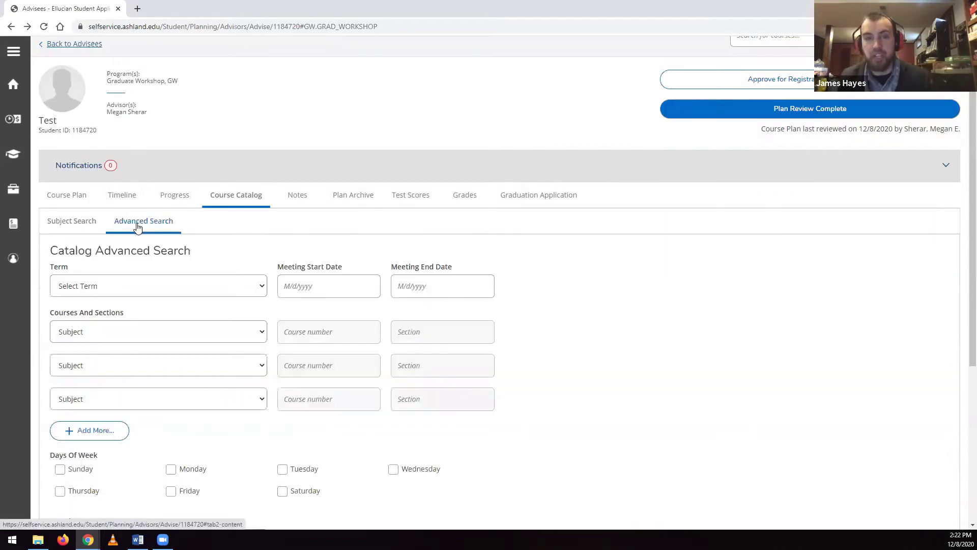
click(255, 293)
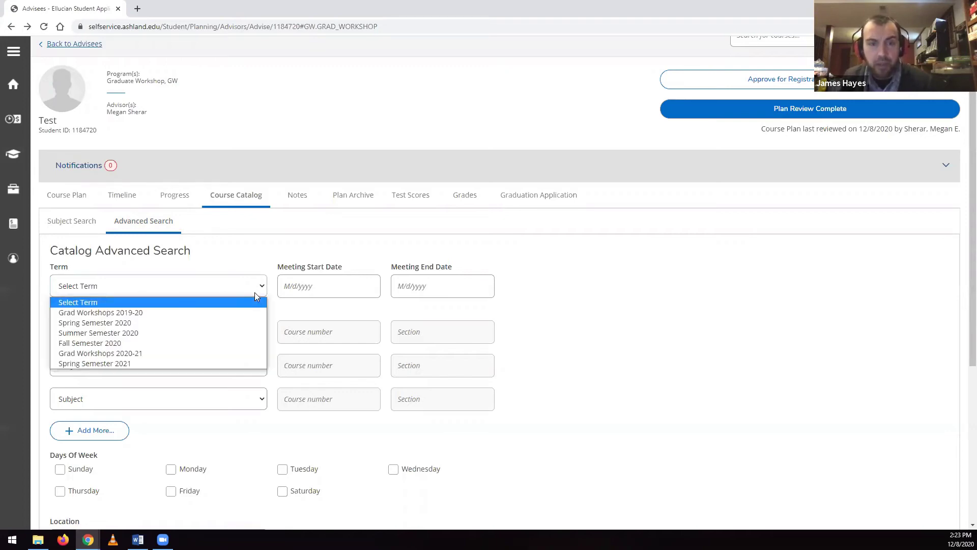
click(255, 293)
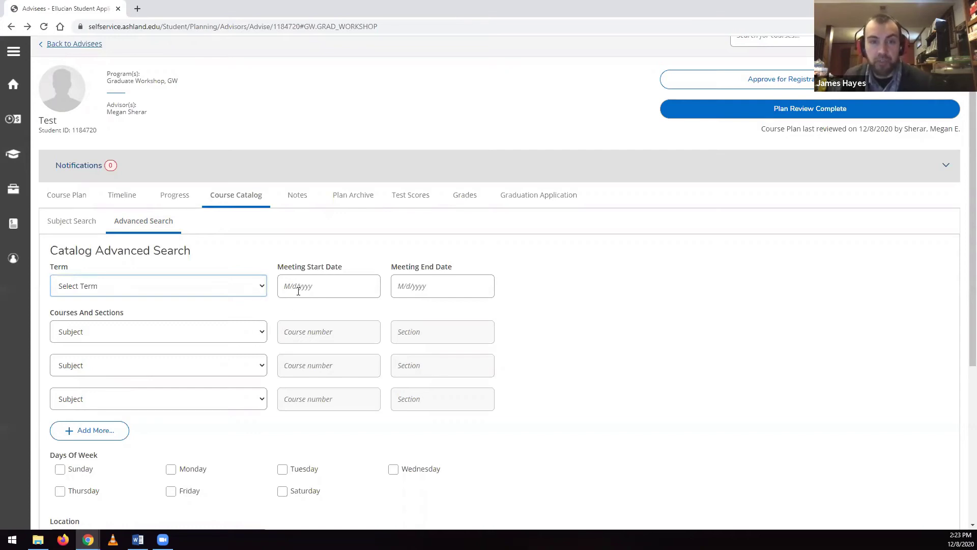
click(217, 339)
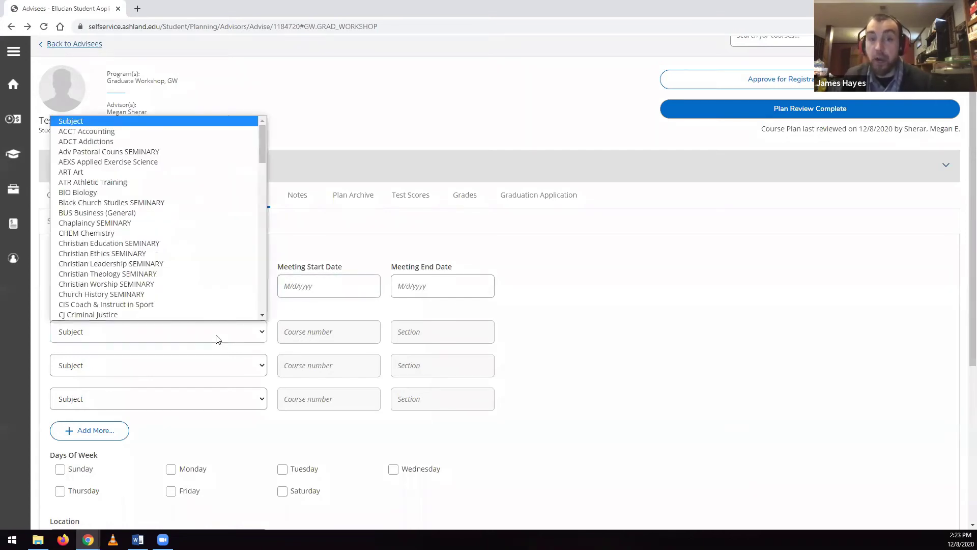
scroll(213, 320, down, 1)
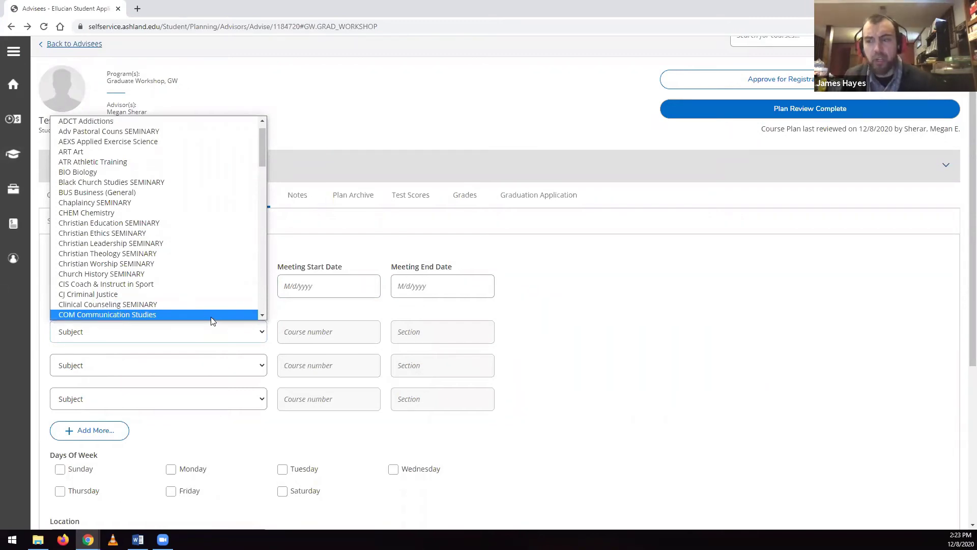
click(276, 314)
Step: Add three more course rows so the search form shows six
click(101, 436)
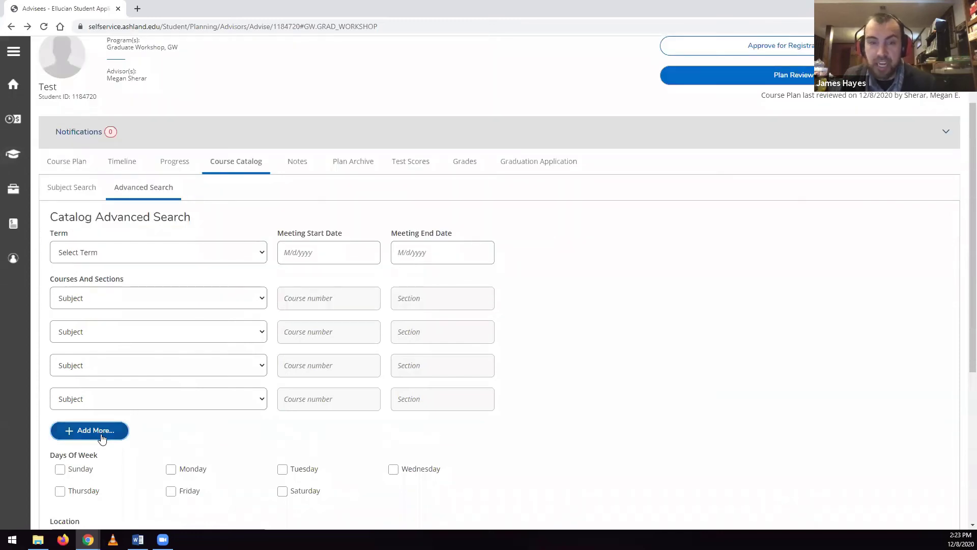
click(102, 436)
click(102, 436)
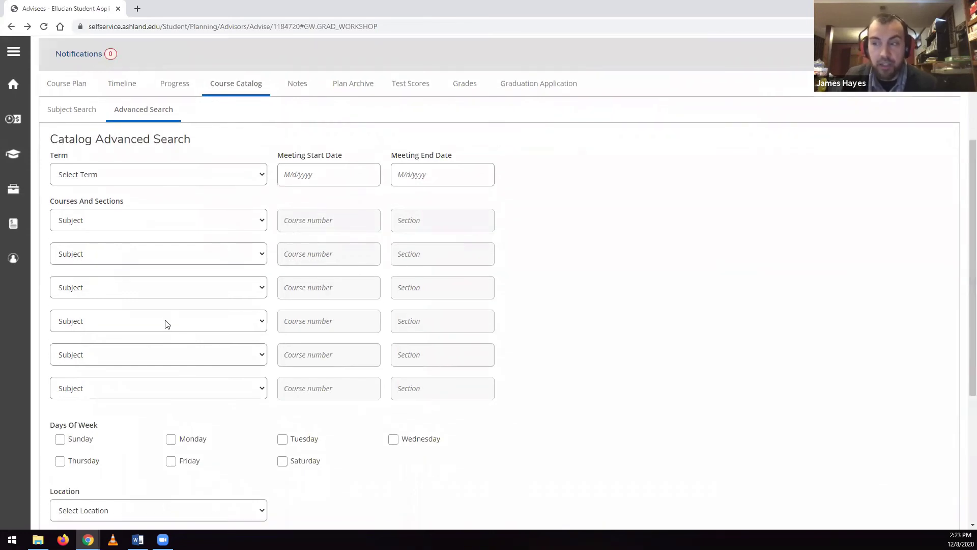
Step: Enter ACCT Accounting as the first row's subject with course number 201 and section A
click(154, 221)
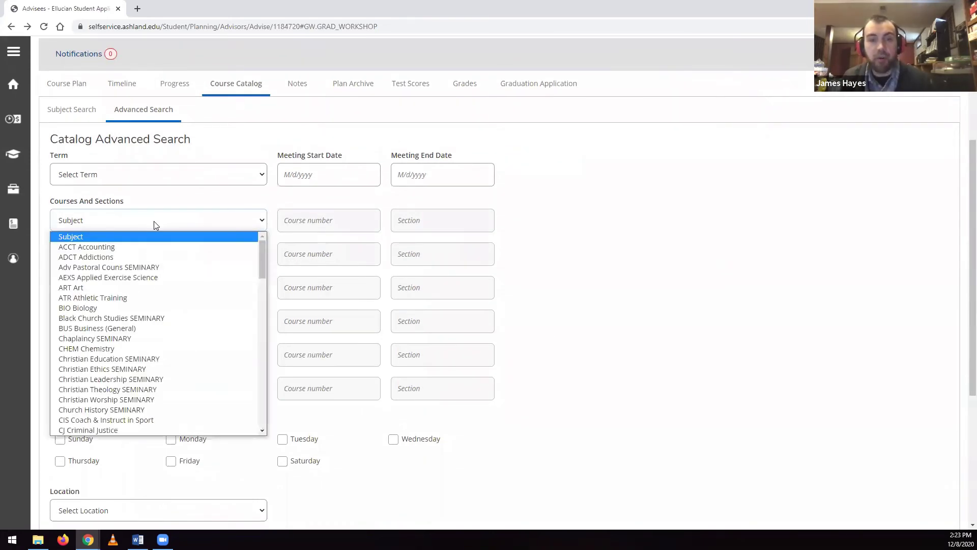
click(154, 247)
click(288, 220)
text(10)
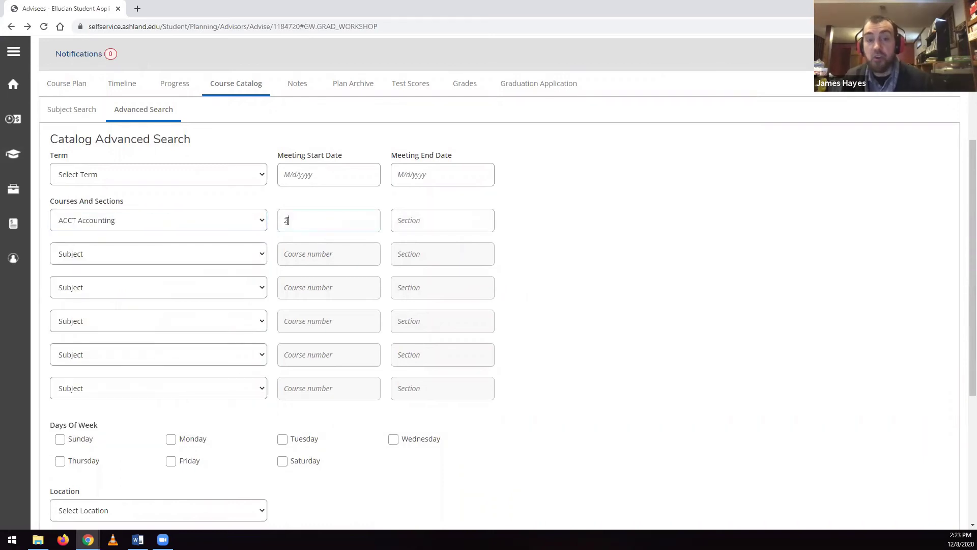
text(1)
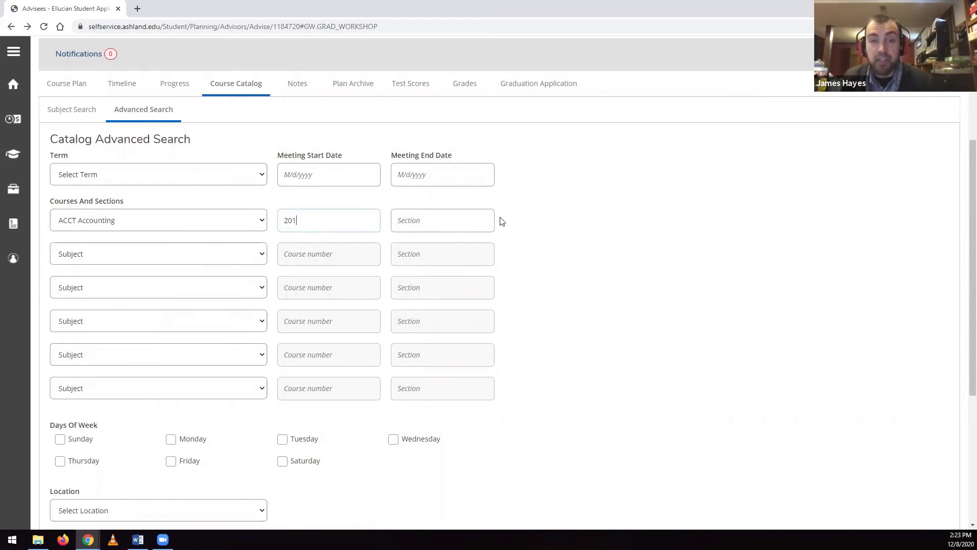
click(456, 212)
text(A)
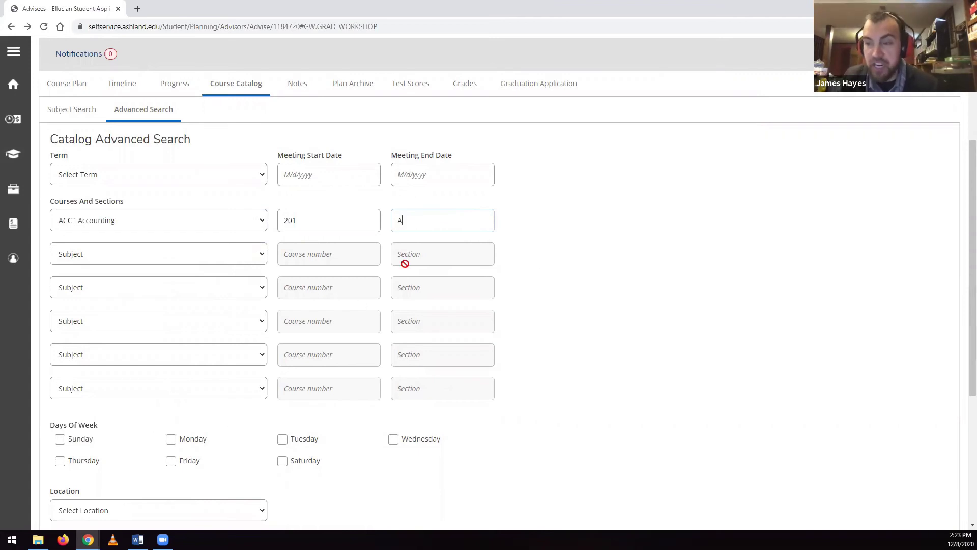
Step: Limit the search to Monday classes at the AU Ashland Campus location
click(171, 440)
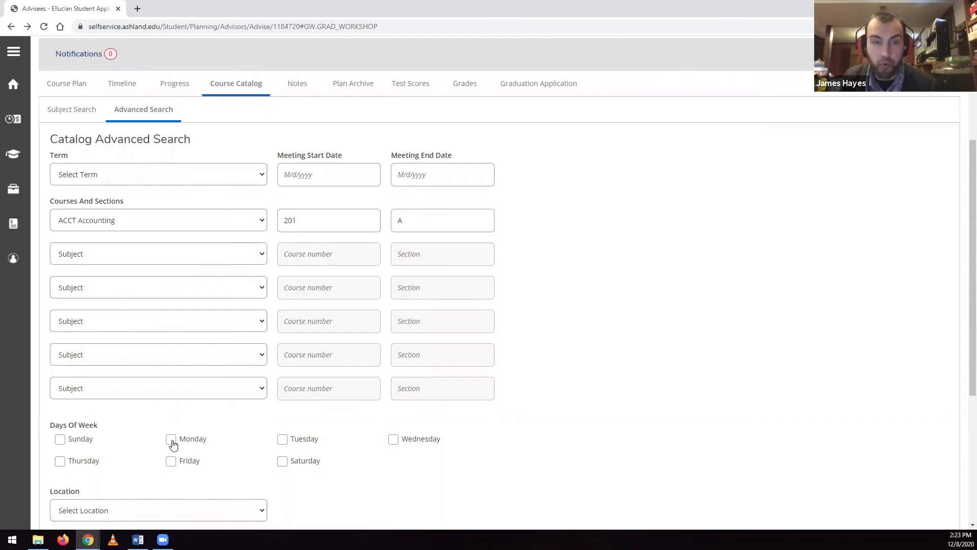
click(193, 517)
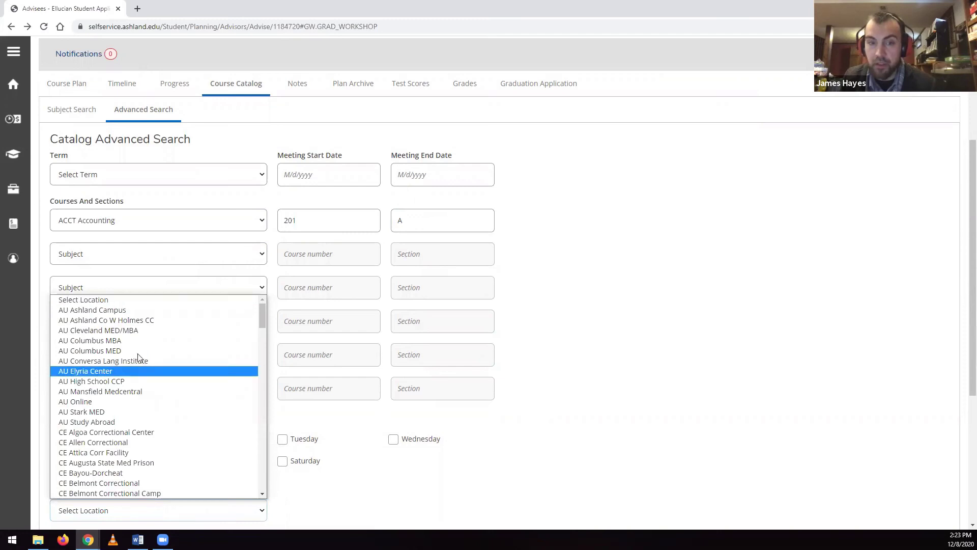
click(142, 312)
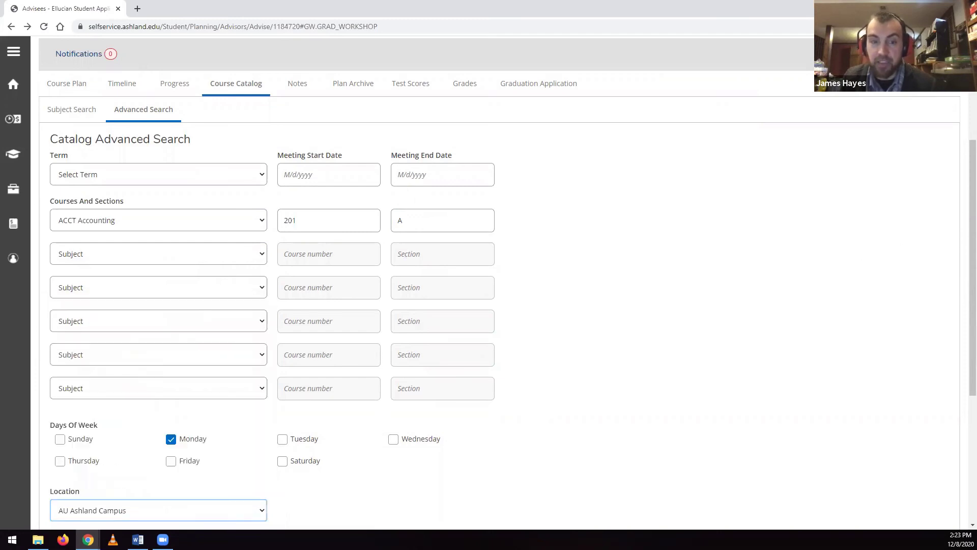
Step: Browse the academic level, time-of-day and course type options, leaving them unchanged
scroll(963, 270, down, 1)
scroll(963, 269, down, 3)
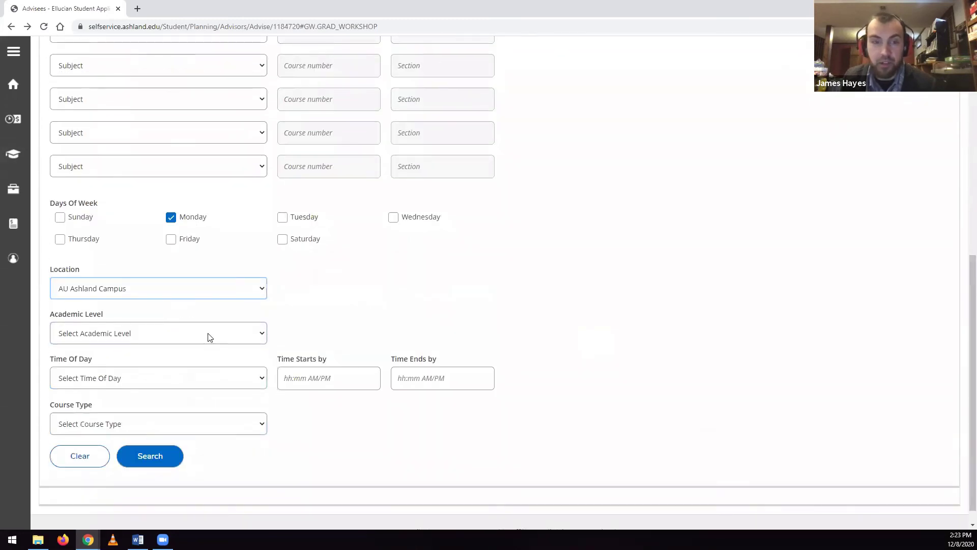
click(211, 336)
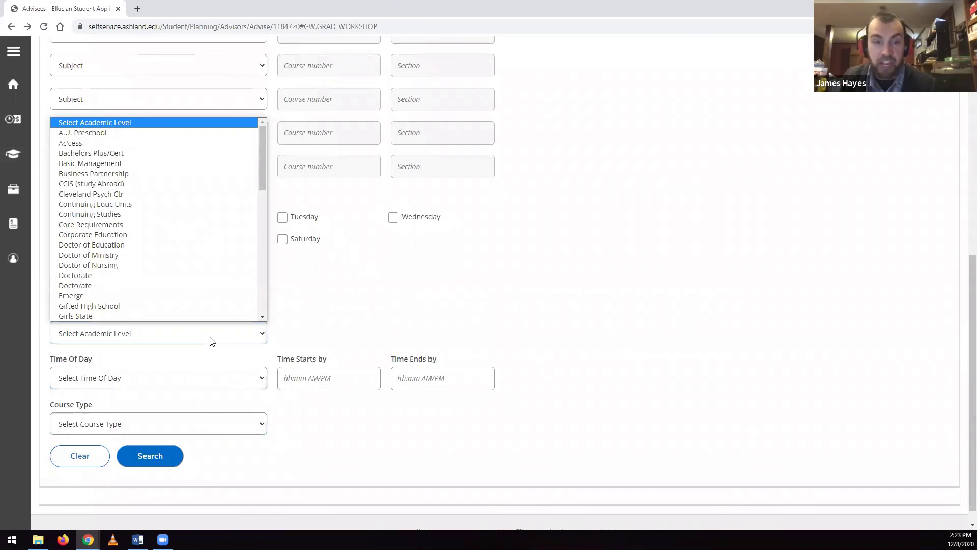
click(200, 381)
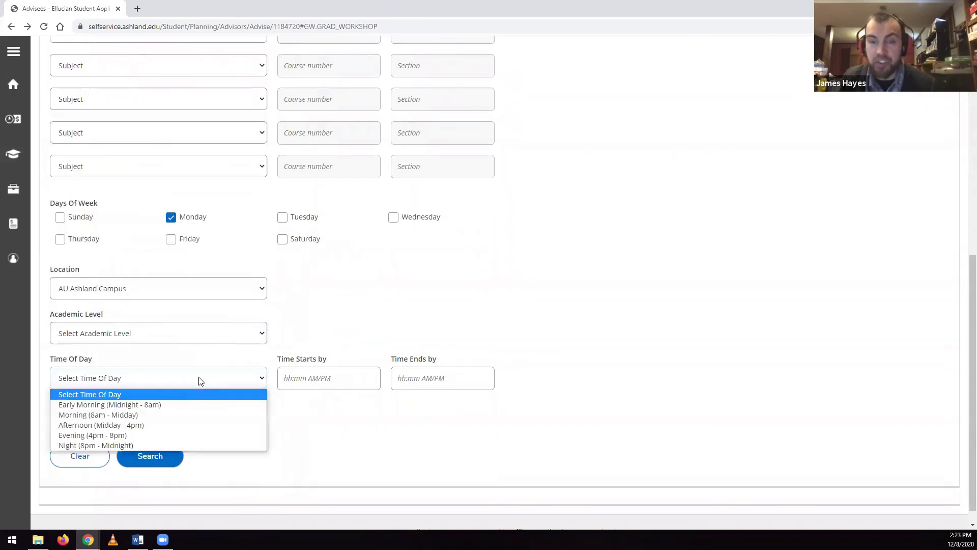
click(379, 441)
click(213, 431)
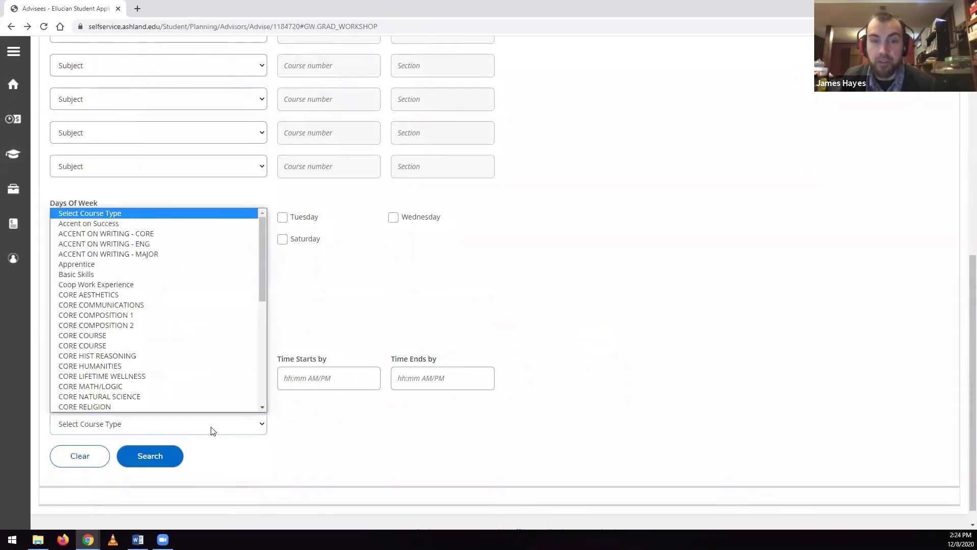
click(212, 430)
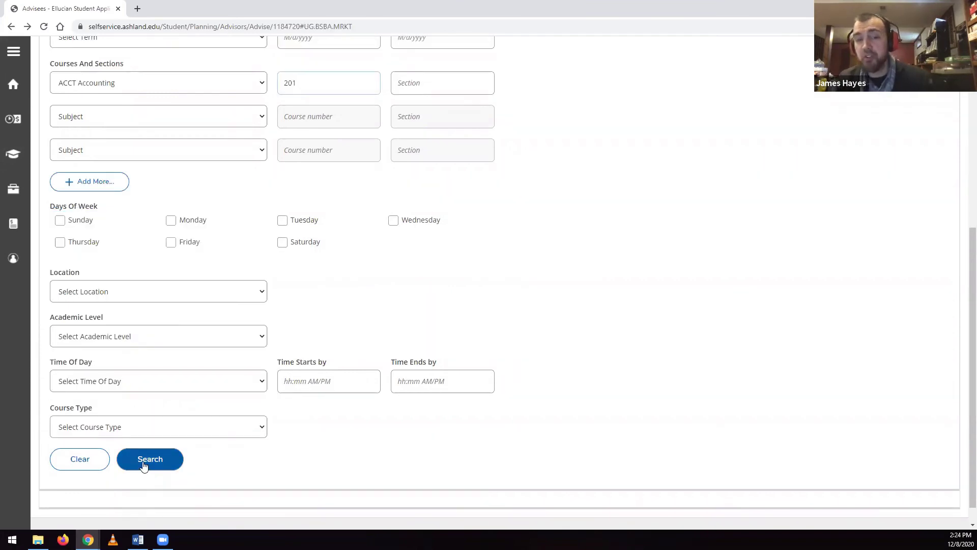
Step: Run the ACCT 201 search and expand ACCT-201 Financial Accounting's available sections
click(144, 465)
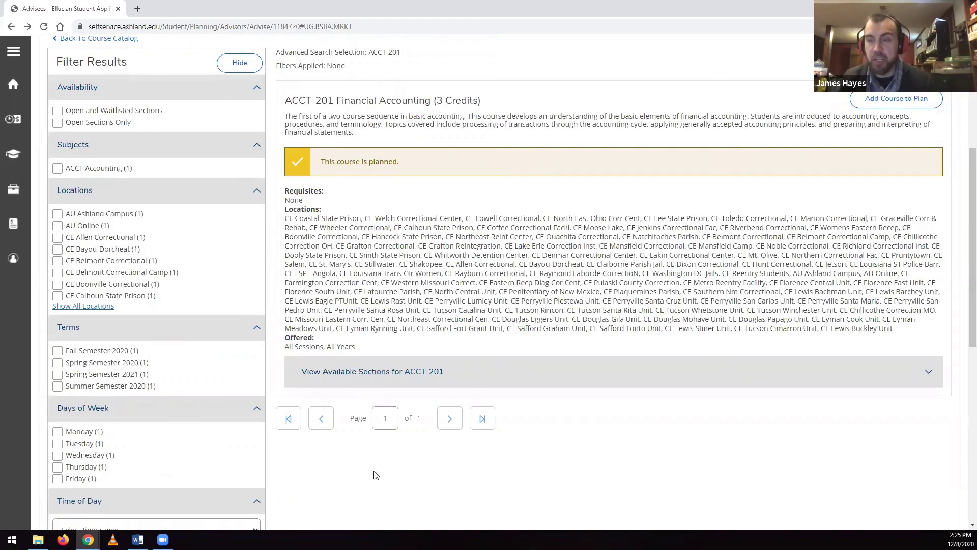
click(493, 383)
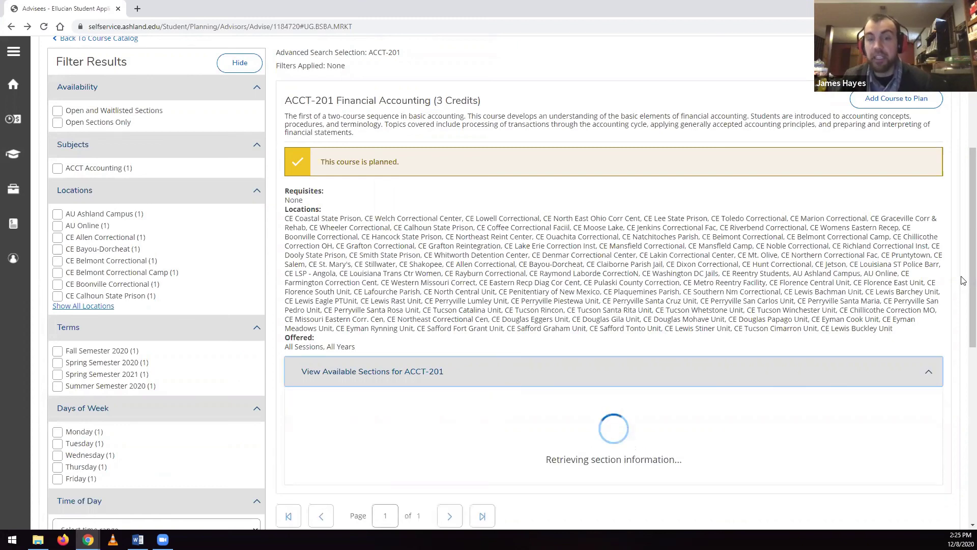